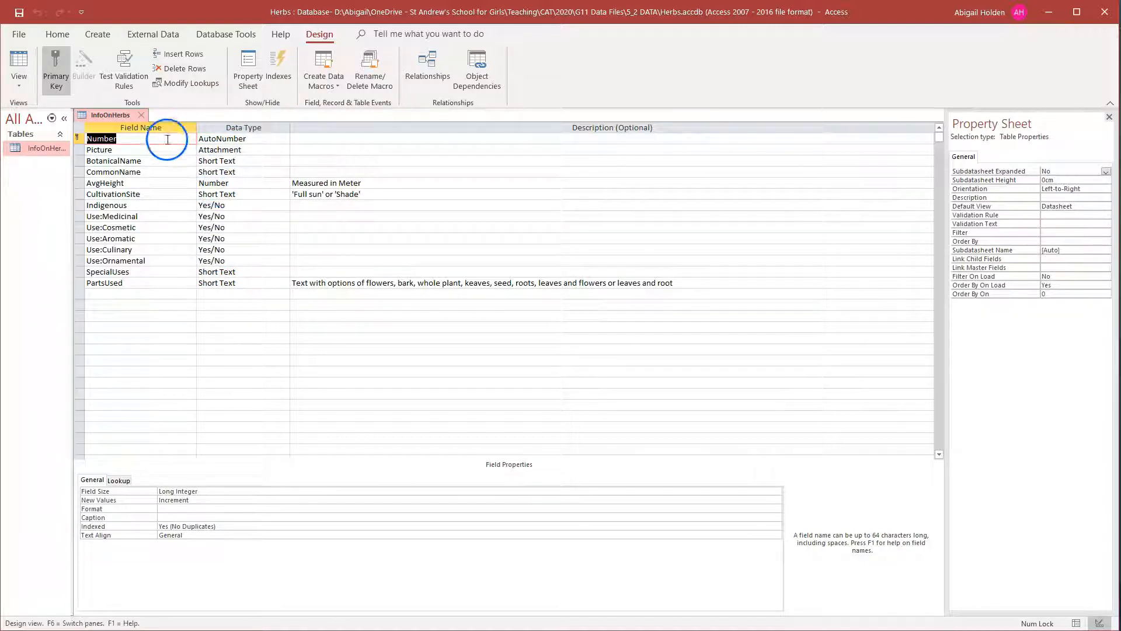
- Inspect the data types and field properties of the Indigenous, CommonName and Use:Cosmetic fields
left_click(220, 205)
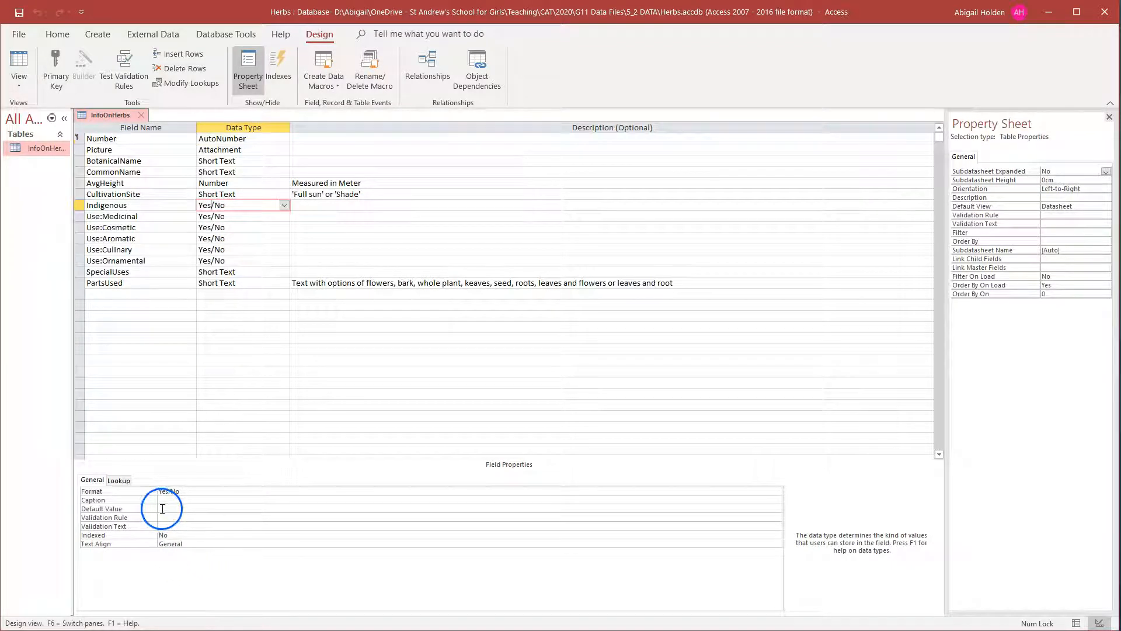
left_click(227, 171)
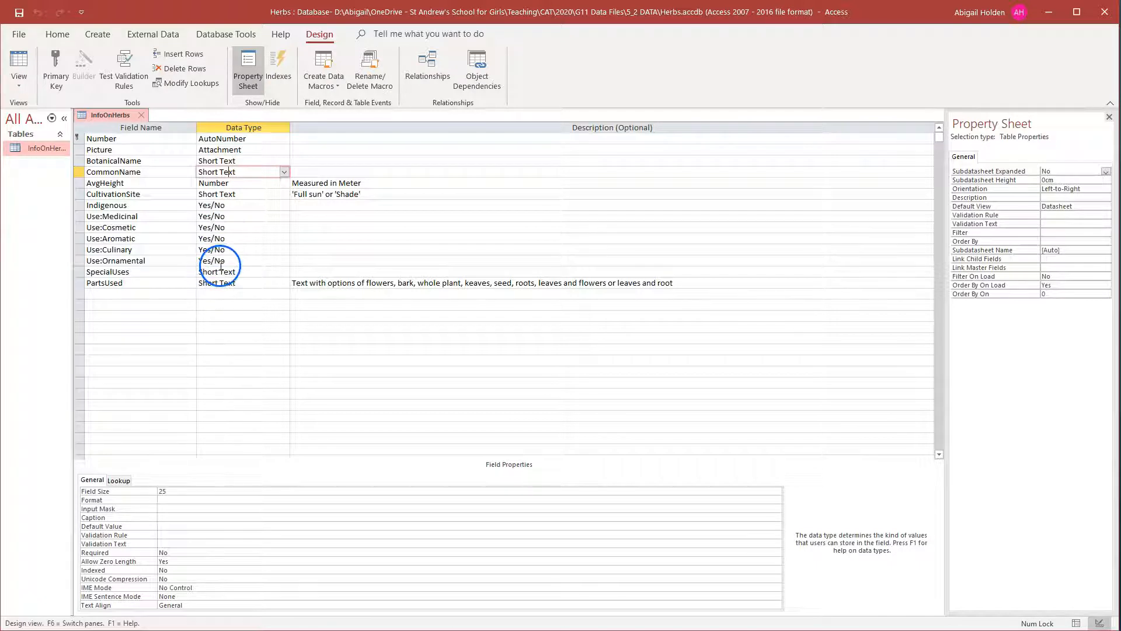
left_click(211, 228)
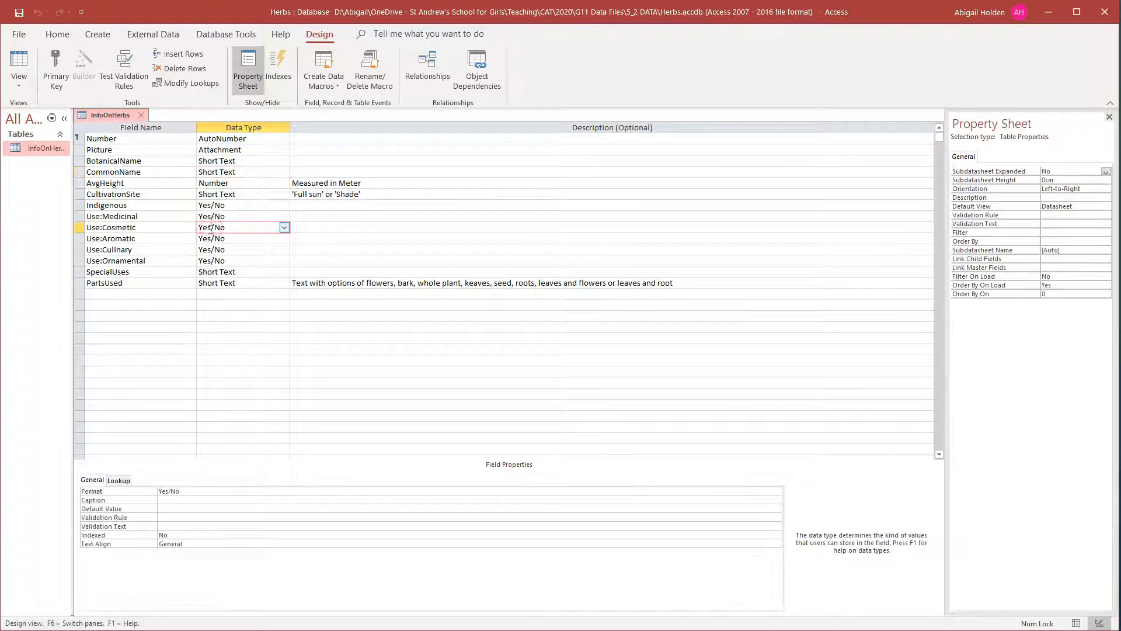
left_click(166, 510)
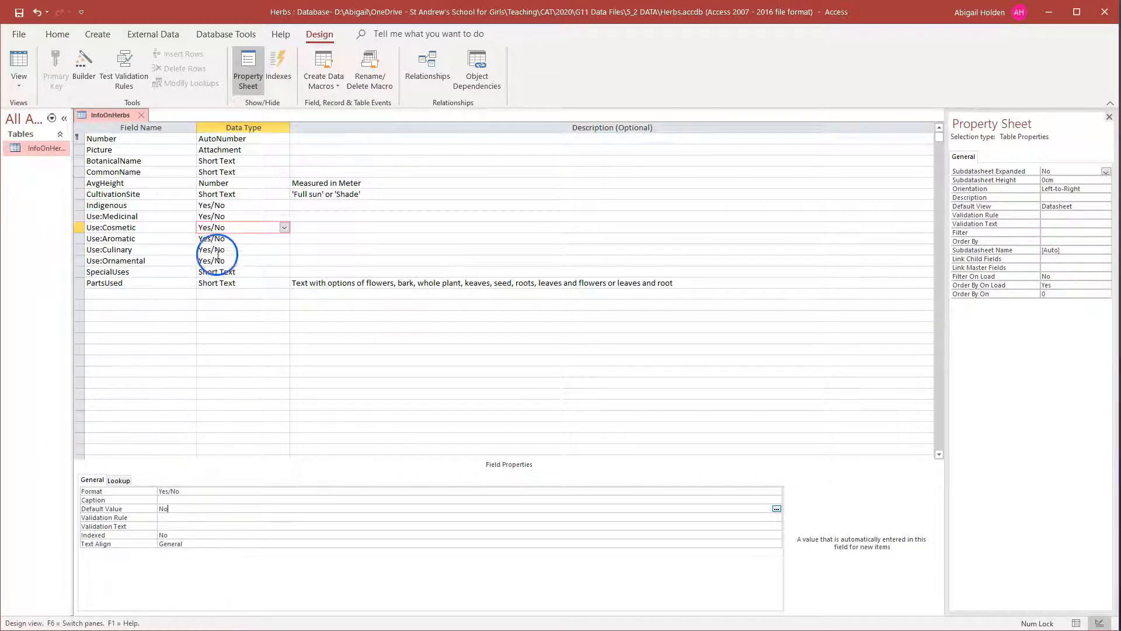
- Preview the table's records in Datasheet View, then return to Design View
left_click(22, 59)
left_click(377, 356)
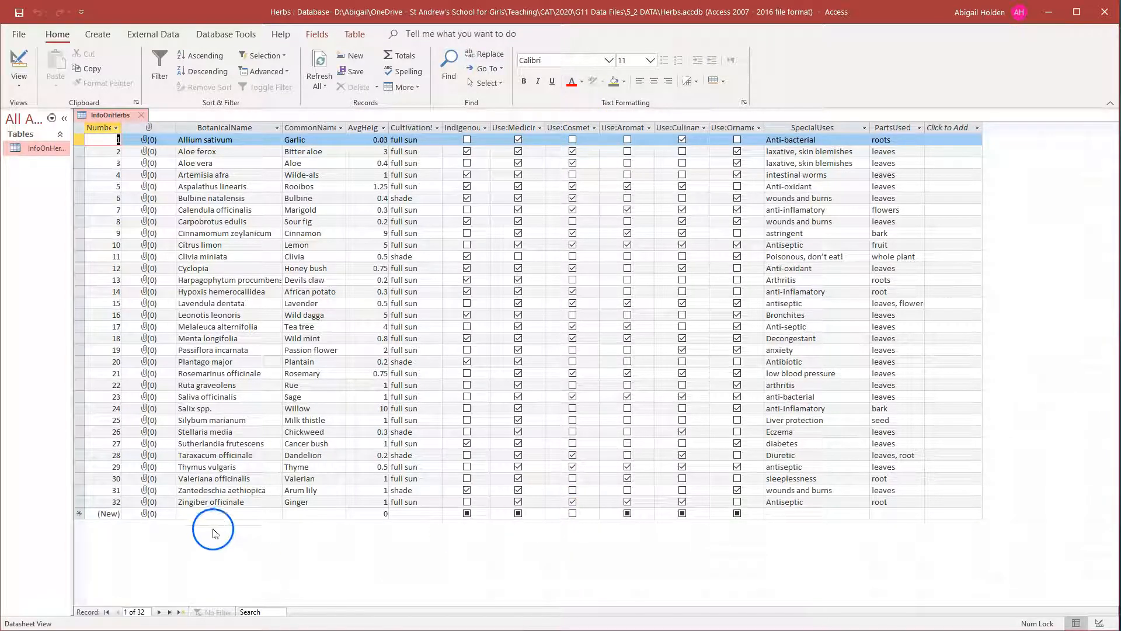
left_click(186, 514)
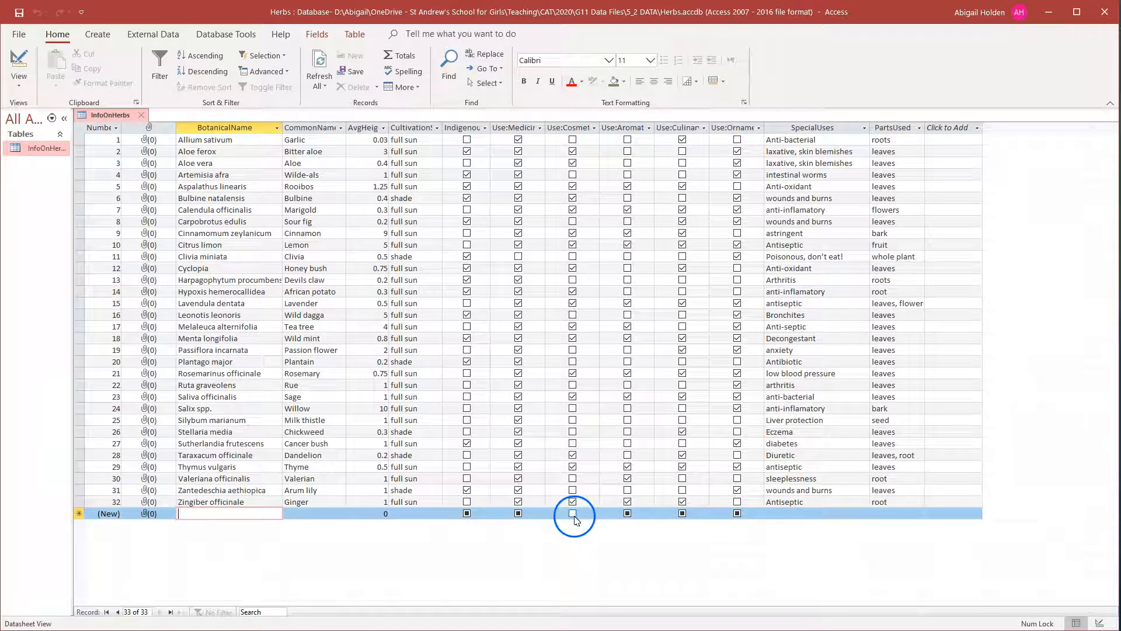
left_click(16, 63)
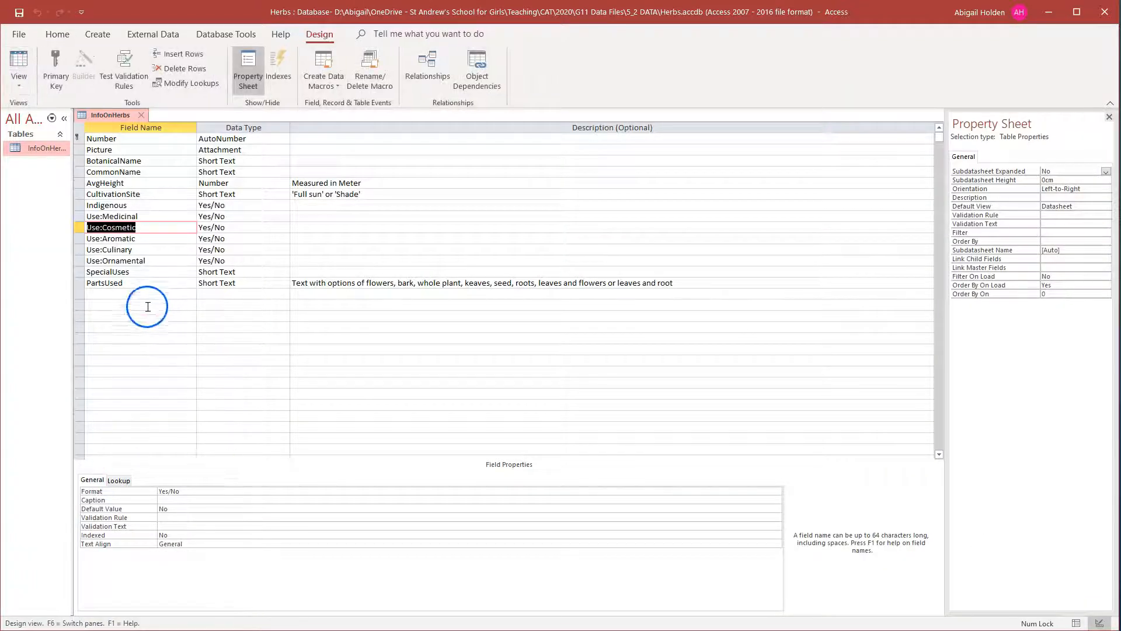
- Inspect the CommonName field's Default Value and Required properties
left_click(141, 172)
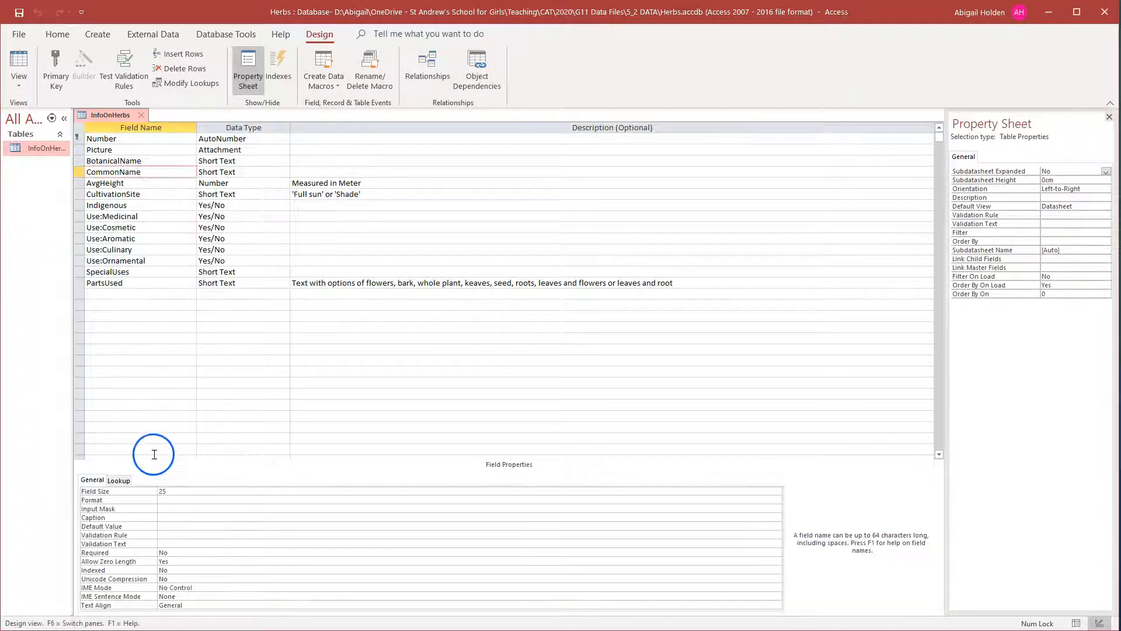
left_click(165, 525)
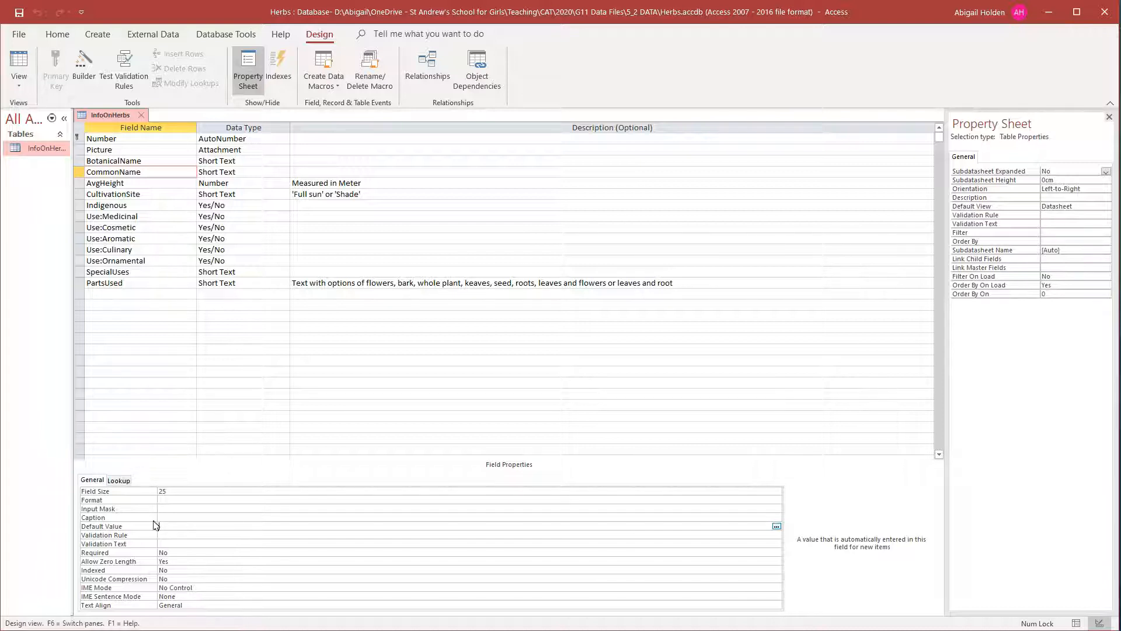
left_click(165, 553)
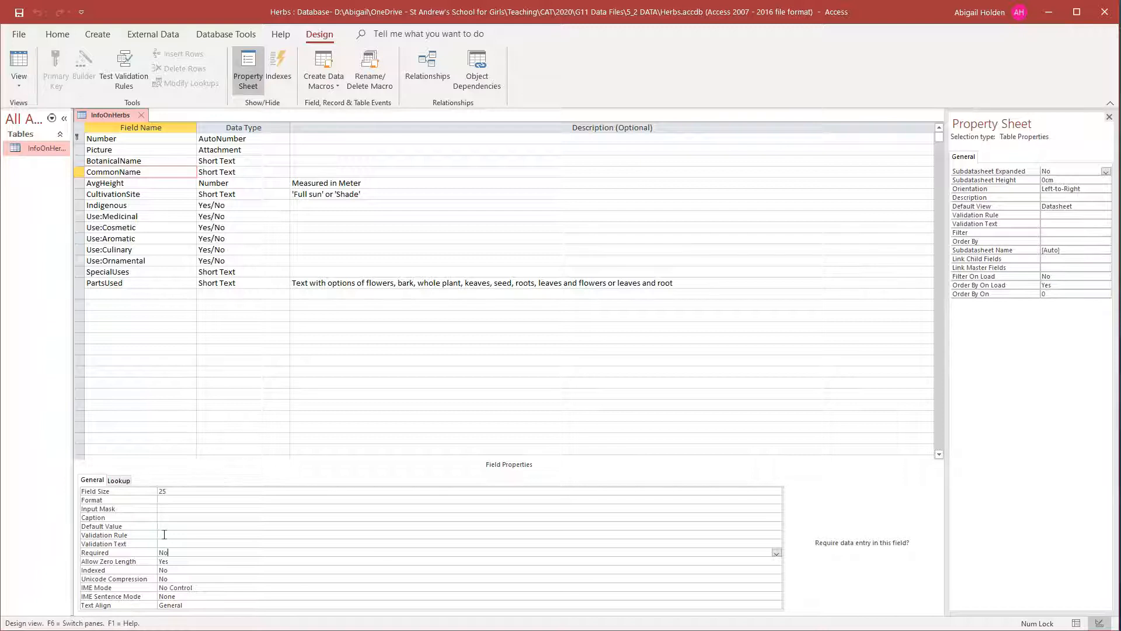
- Set the BotanicalName field's Required property to Yes
left_click(228, 161)
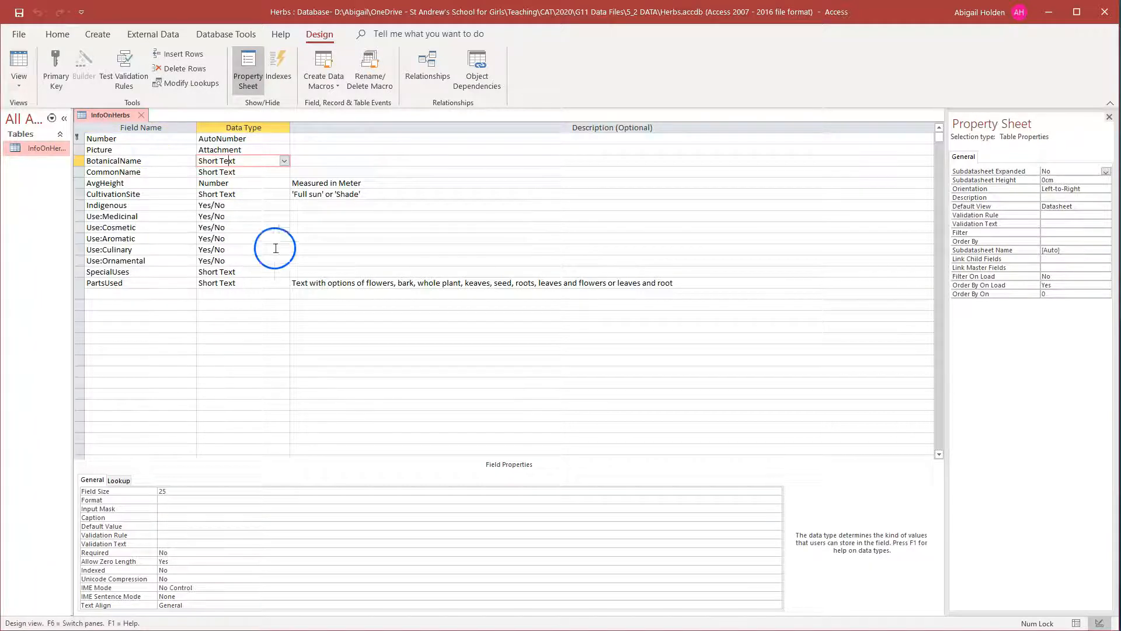
left_click(169, 552)
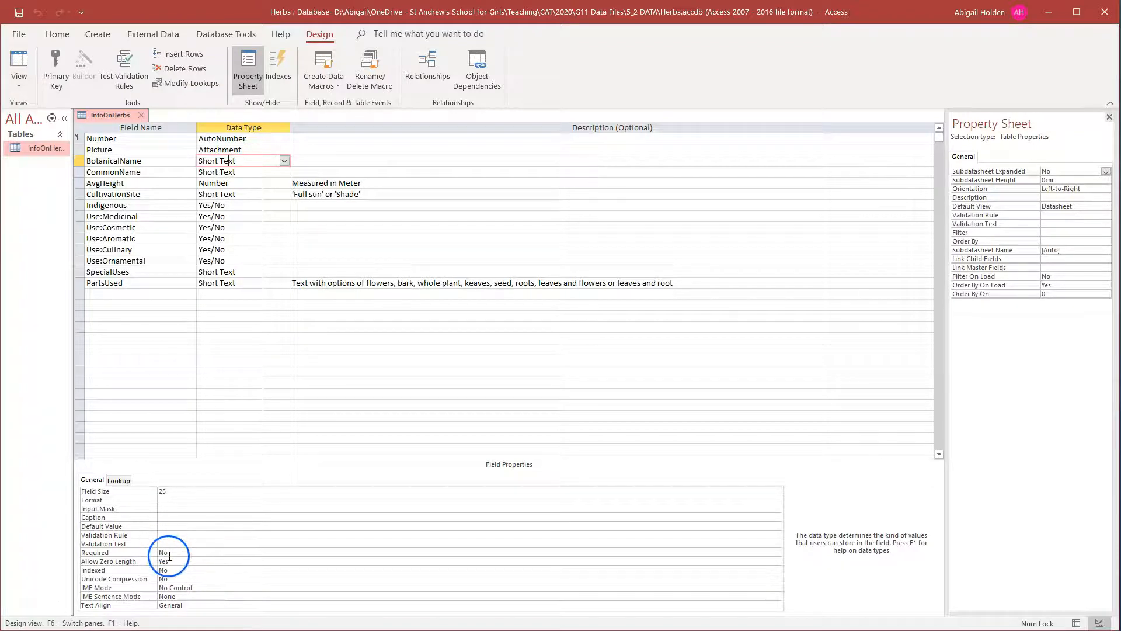
left_click(777, 553)
left_click(404, 562)
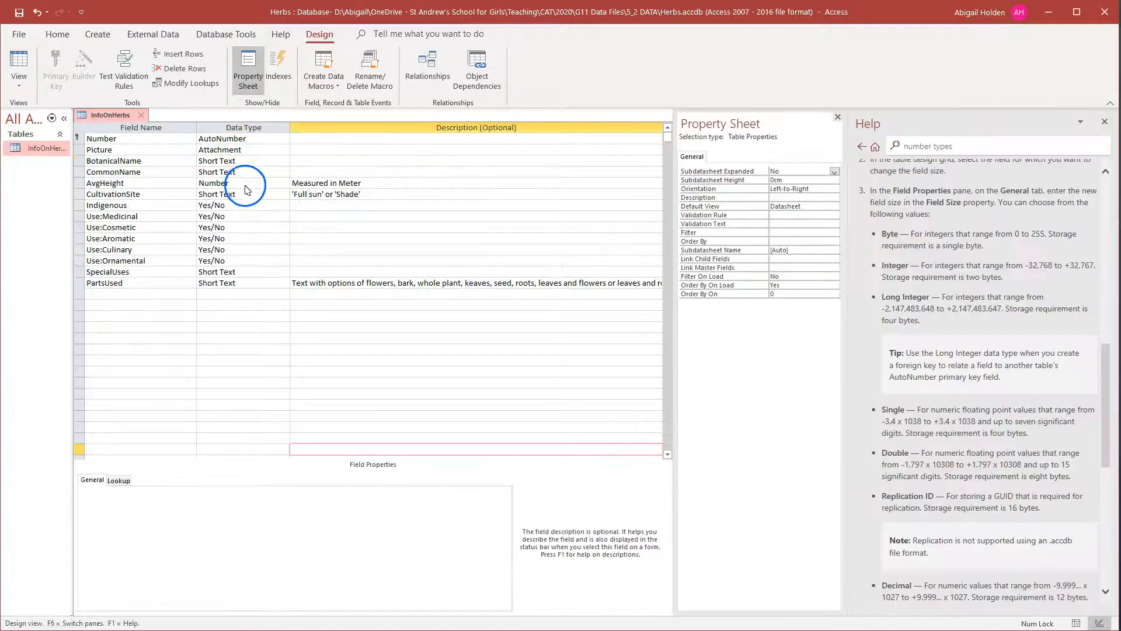
- Review the Field Size options available for the AvgHeight number field
left_click(244, 186)
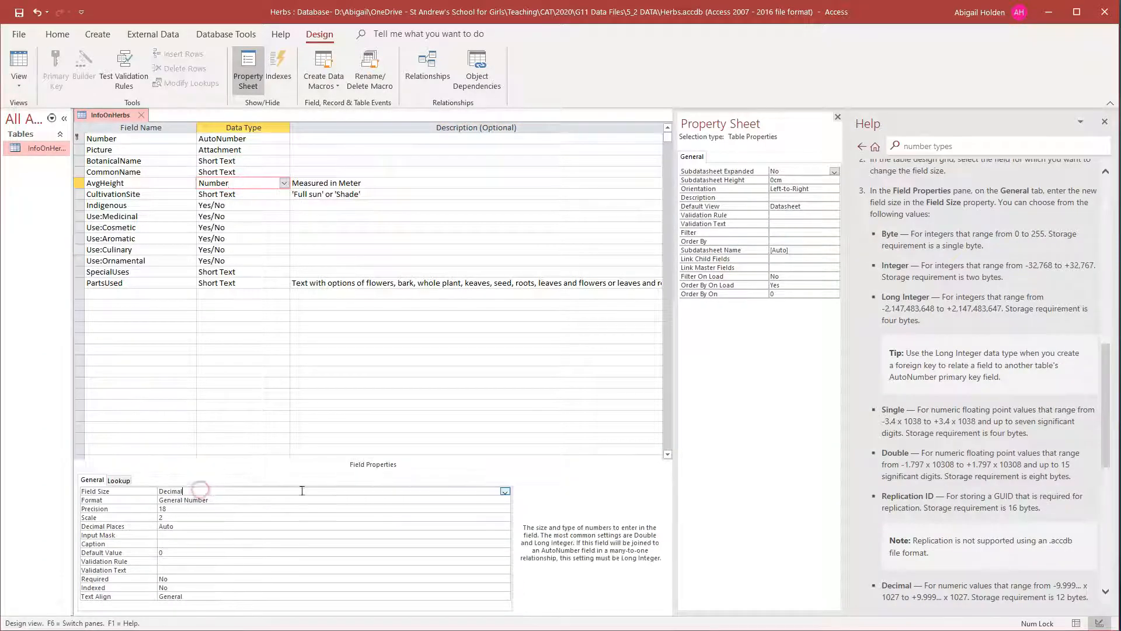
left_click(505, 490)
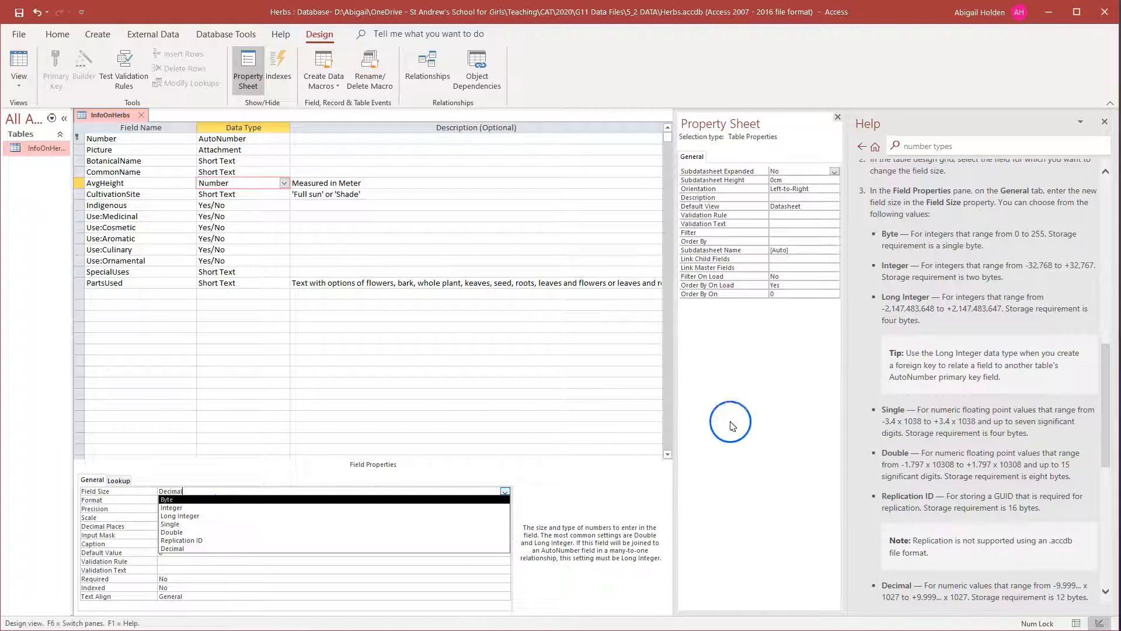
left_click(689, 380)
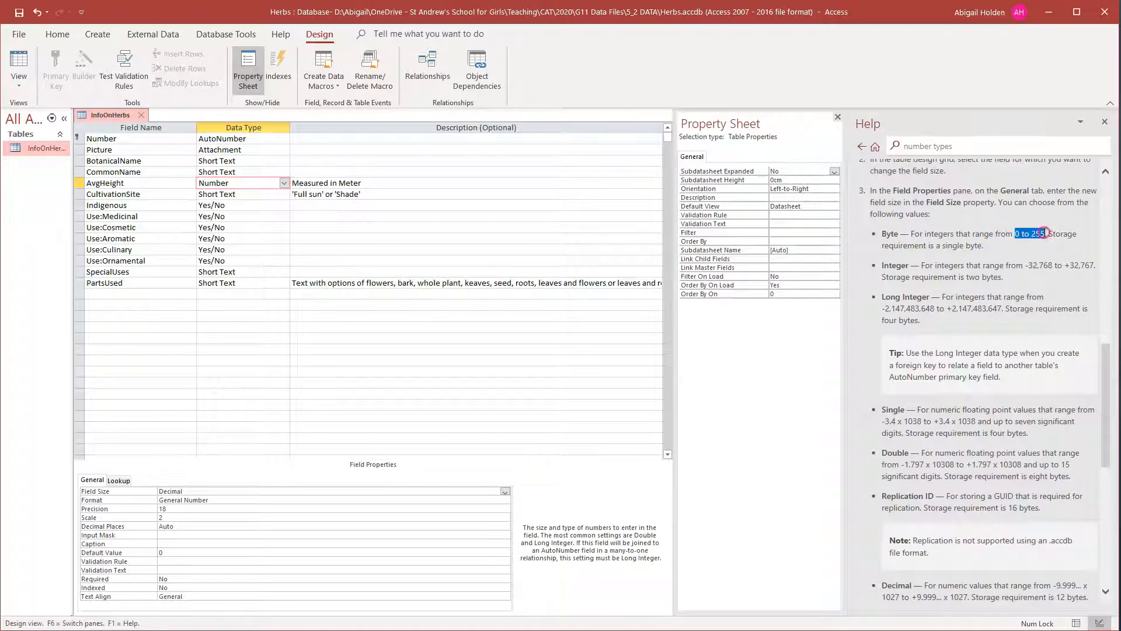
- Read the Help descriptions of the number field sizes and their ranges, then close the Help pane
left_click(898, 273)
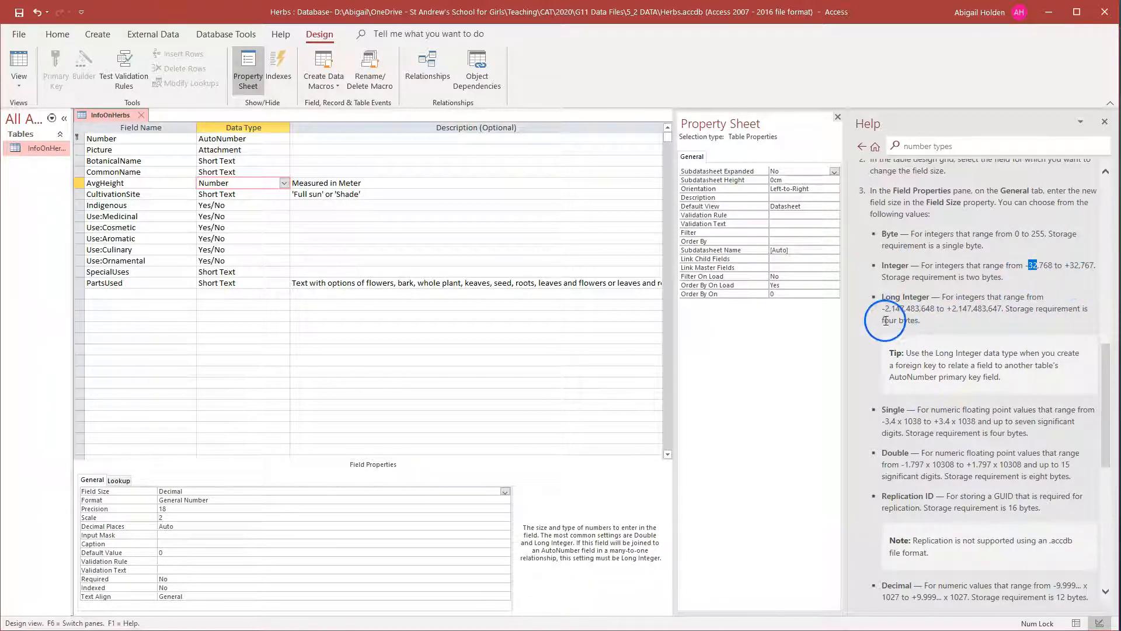
left_click_drag(883, 309, 943, 310)
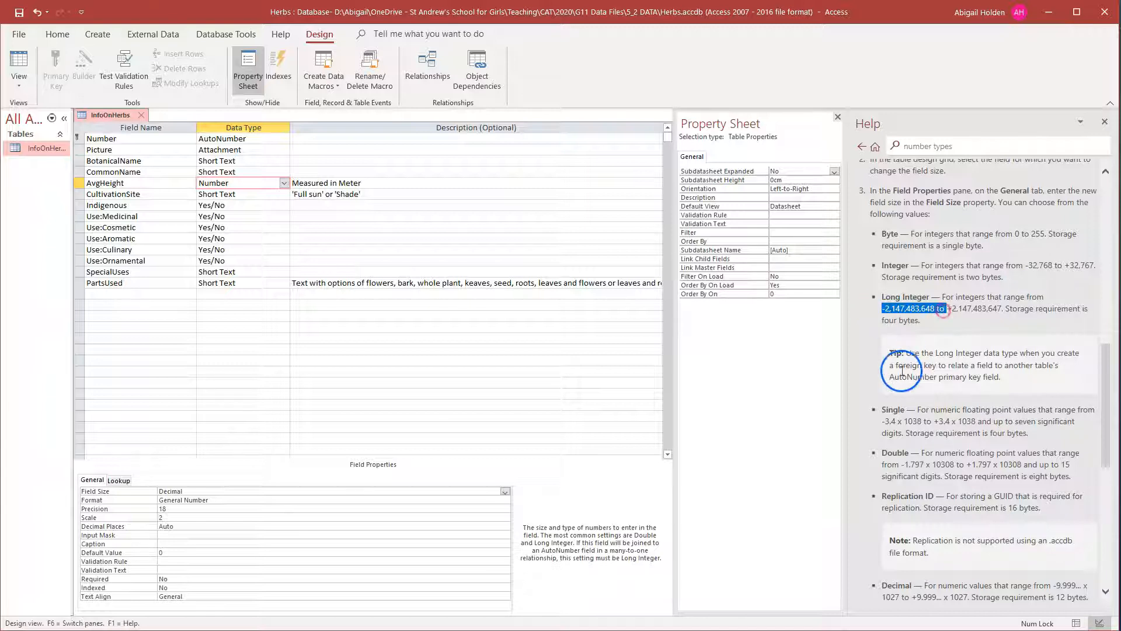
left_click_drag(886, 426, 934, 430)
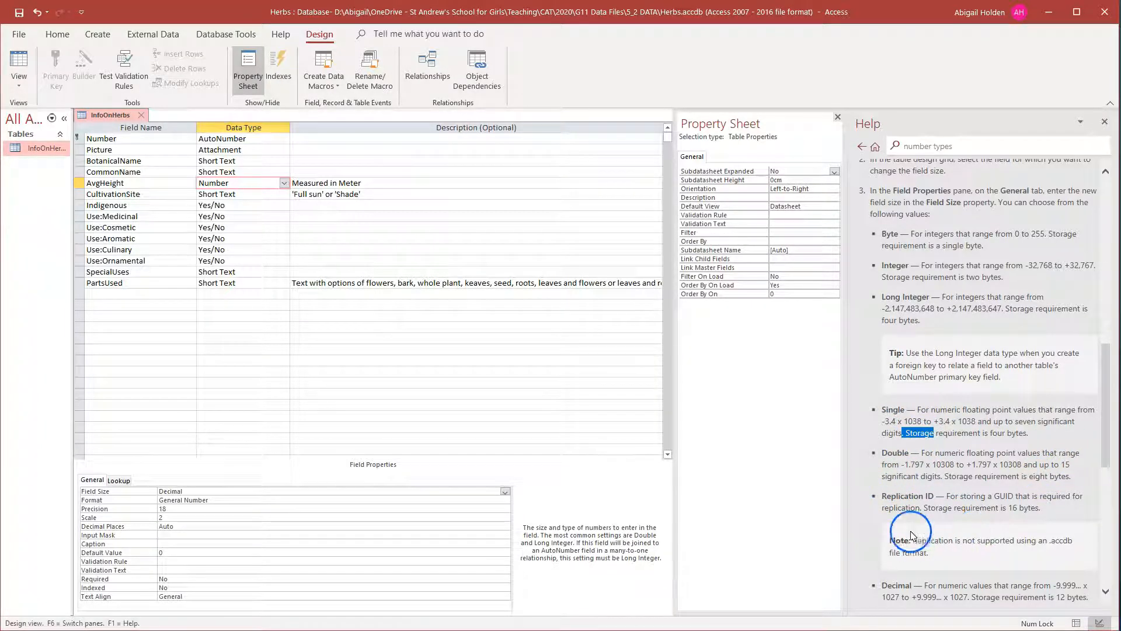
left_click(964, 439)
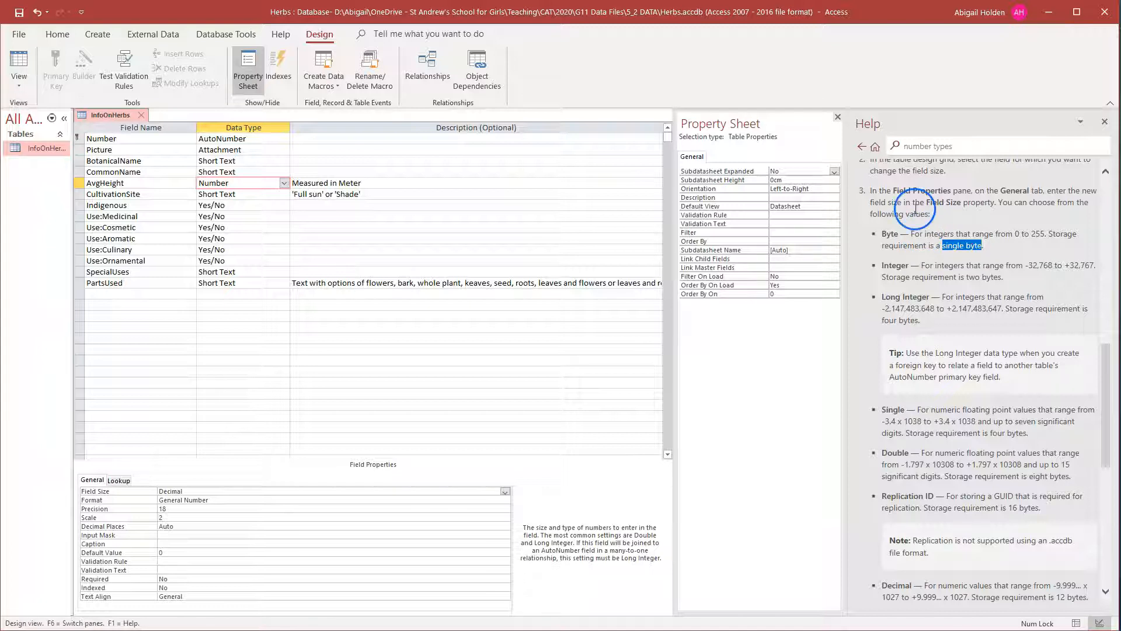
double_click(1041, 235)
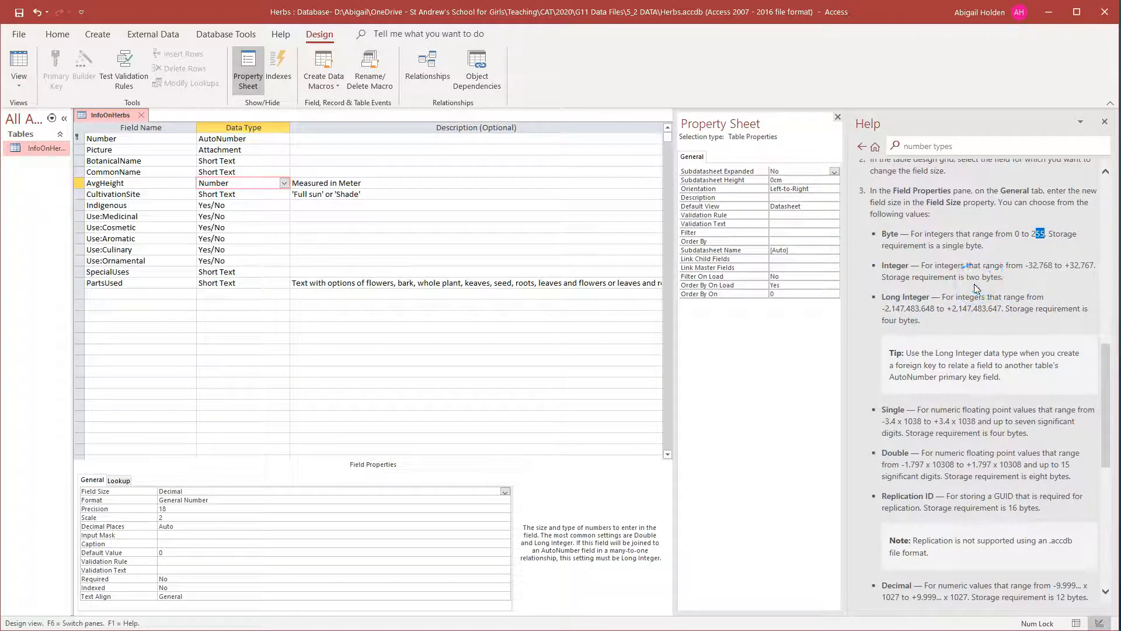
left_click(1029, 227)
left_click(1104, 124)
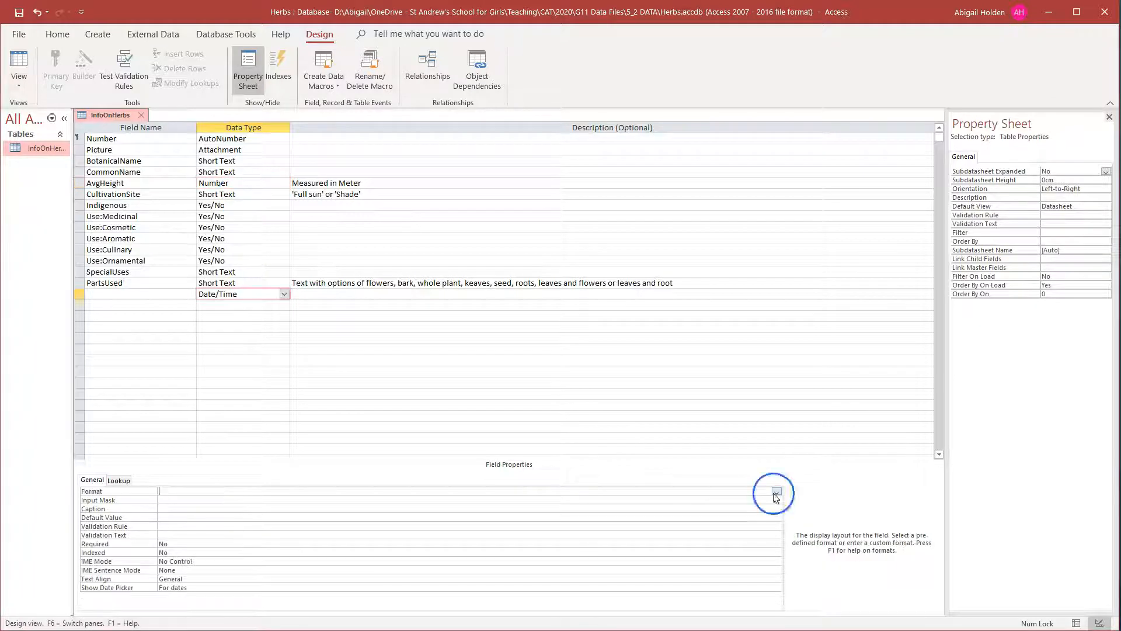
- Review the Format options offered for a Date/Time field
left_click(776, 493)
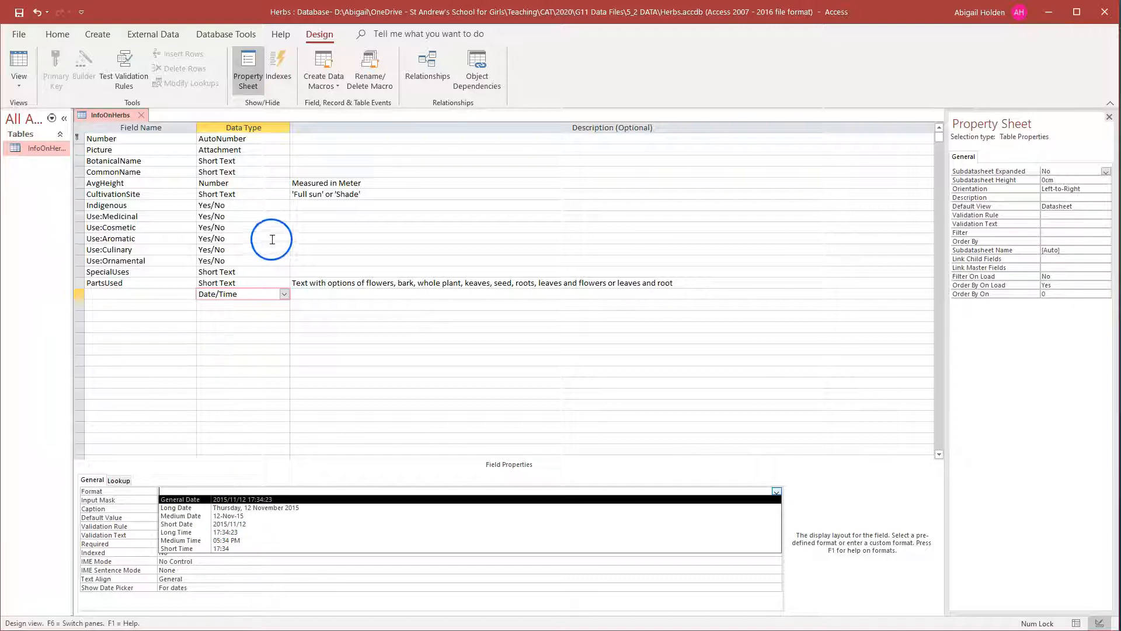
left_click(262, 259)
left_click(257, 283)
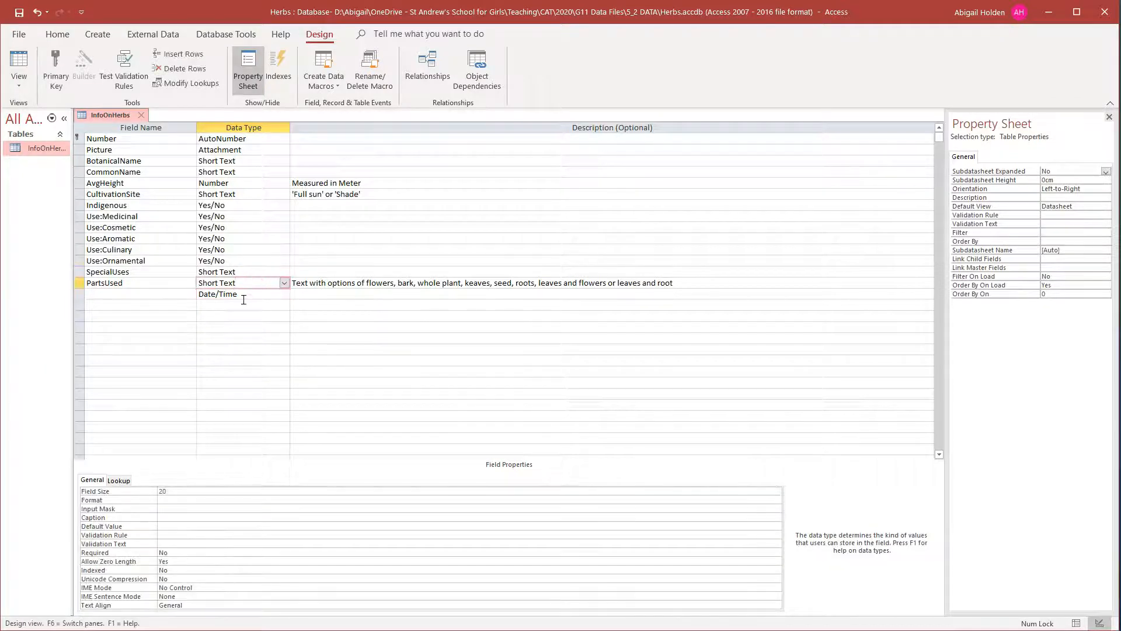
left_click(243, 298)
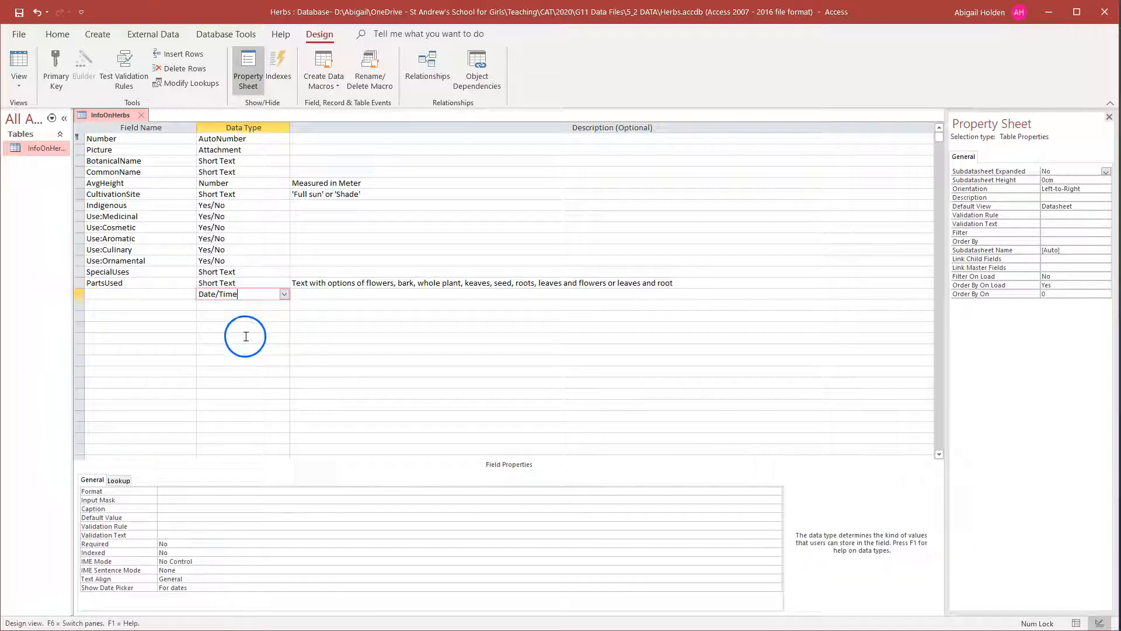
- Review the Format options of the Use:Medicinal Yes/No field
left_click(222, 216)
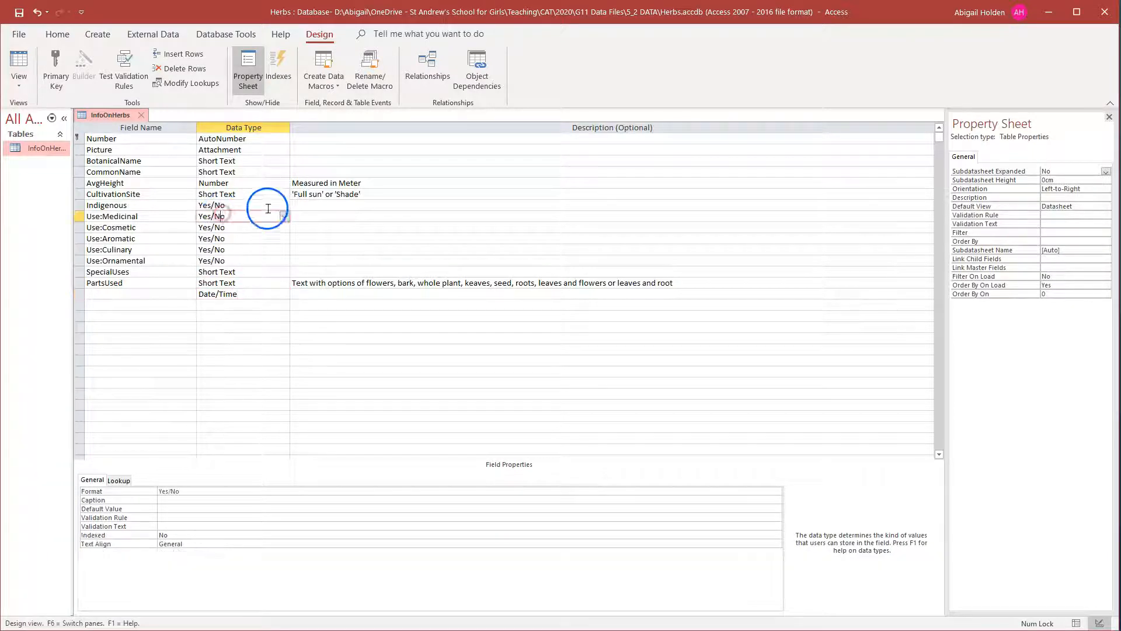
left_click(200, 492)
left_click(776, 492)
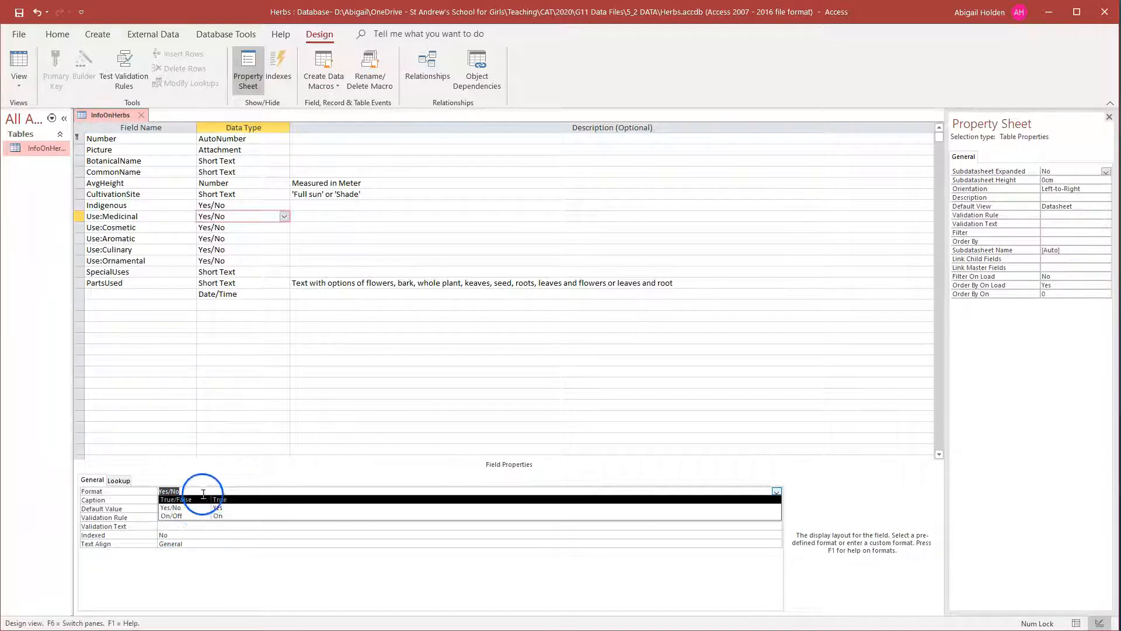
left_click(157, 471)
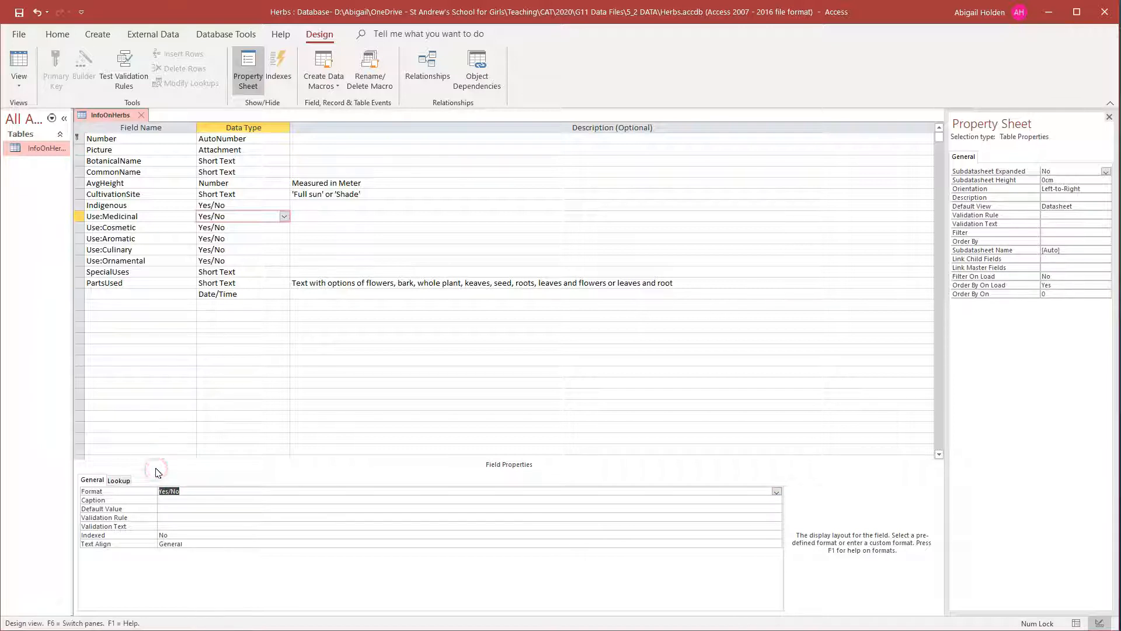
- Check the Number field's primary key and the list of data types for the Picture field
left_click(88, 140)
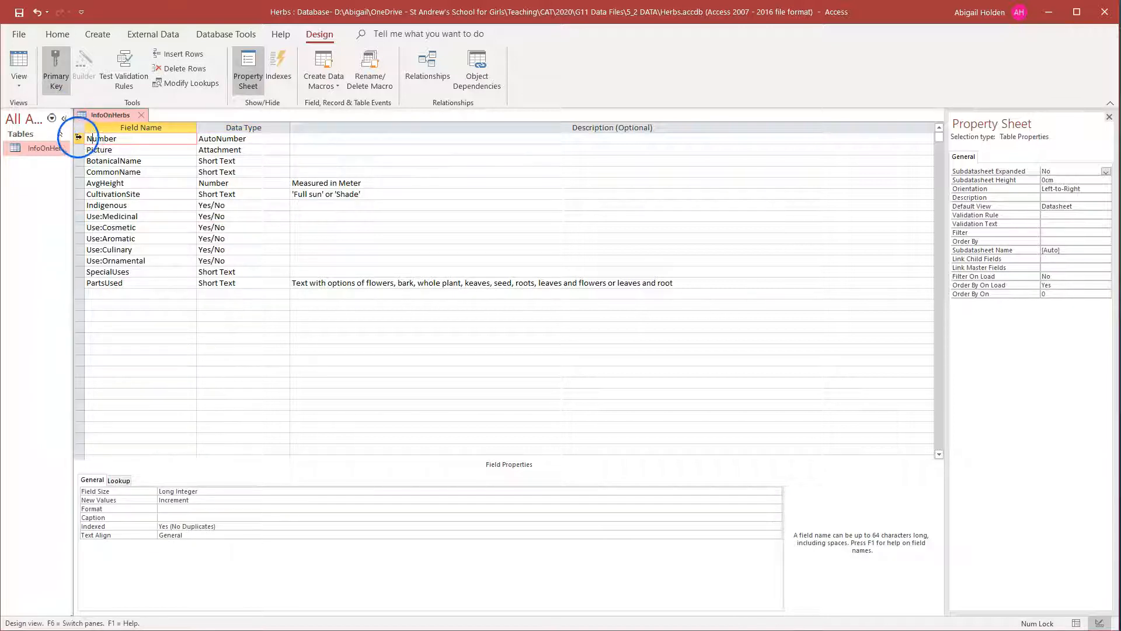
left_click(53, 62)
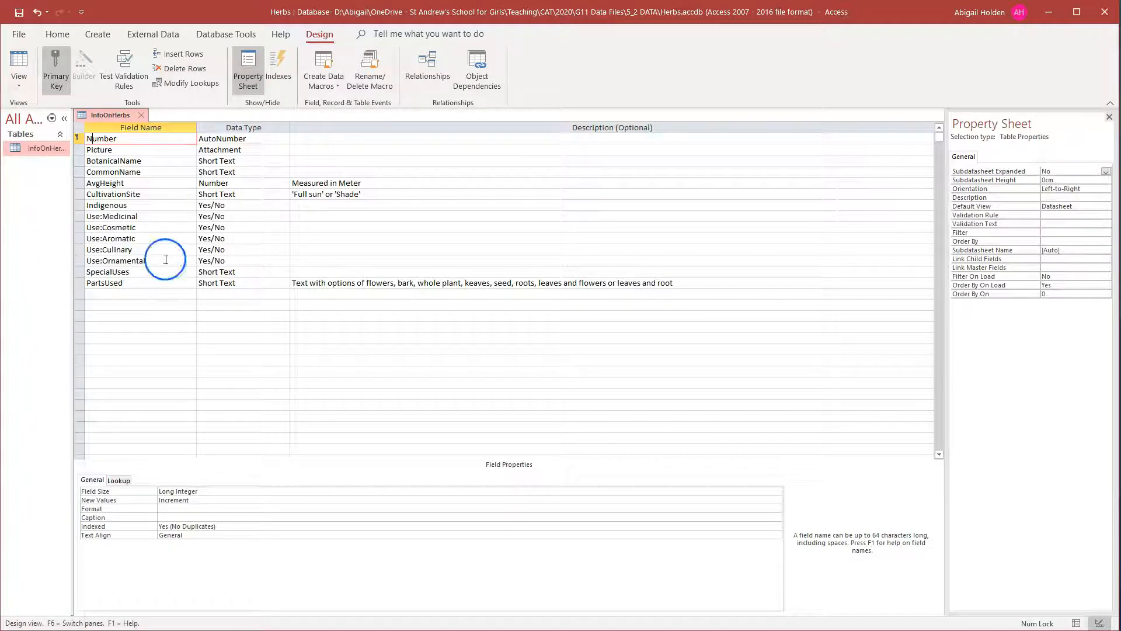
left_click(216, 149)
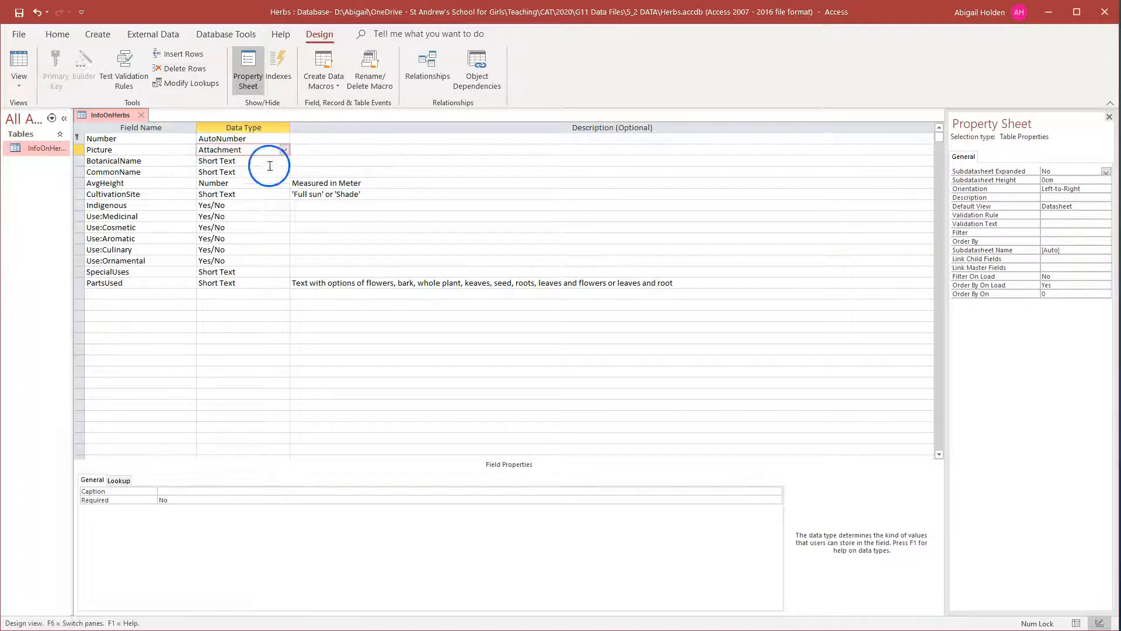
left_click(283, 149)
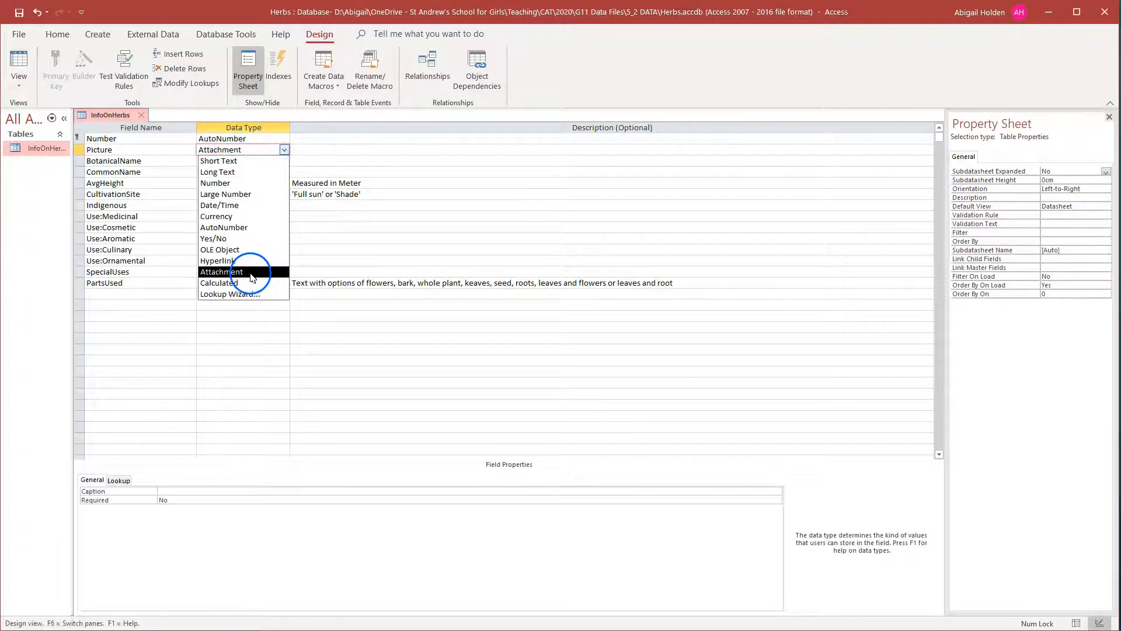
left_click(334, 150)
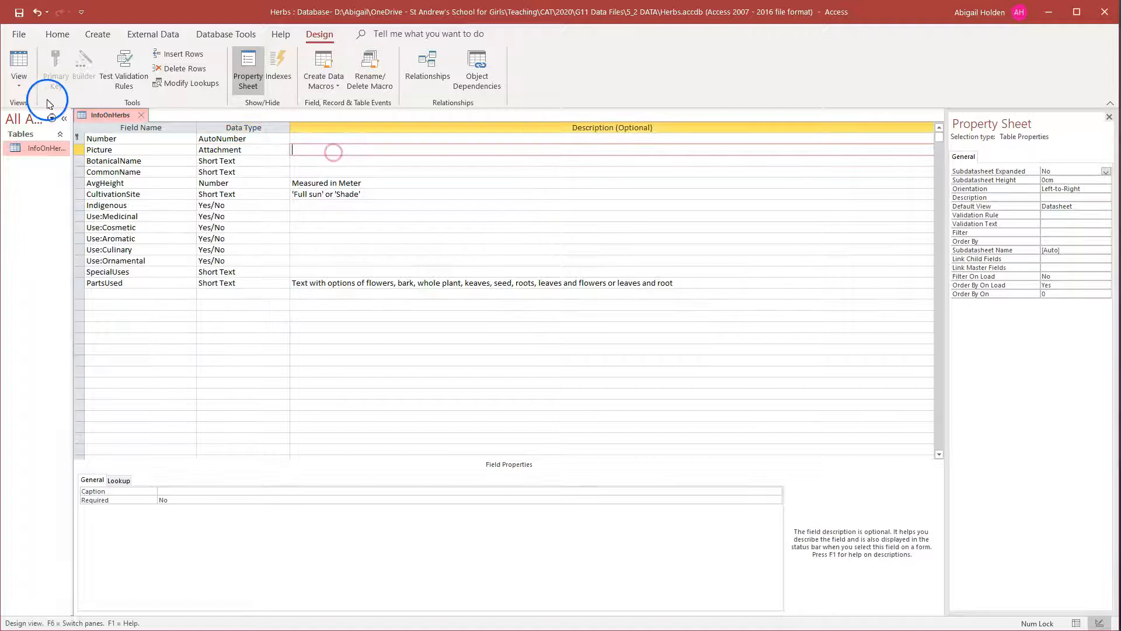
- Switch to Datasheet View, saving the table and testing existing data against the new rules
left_click(21, 67)
left_click(376, 356)
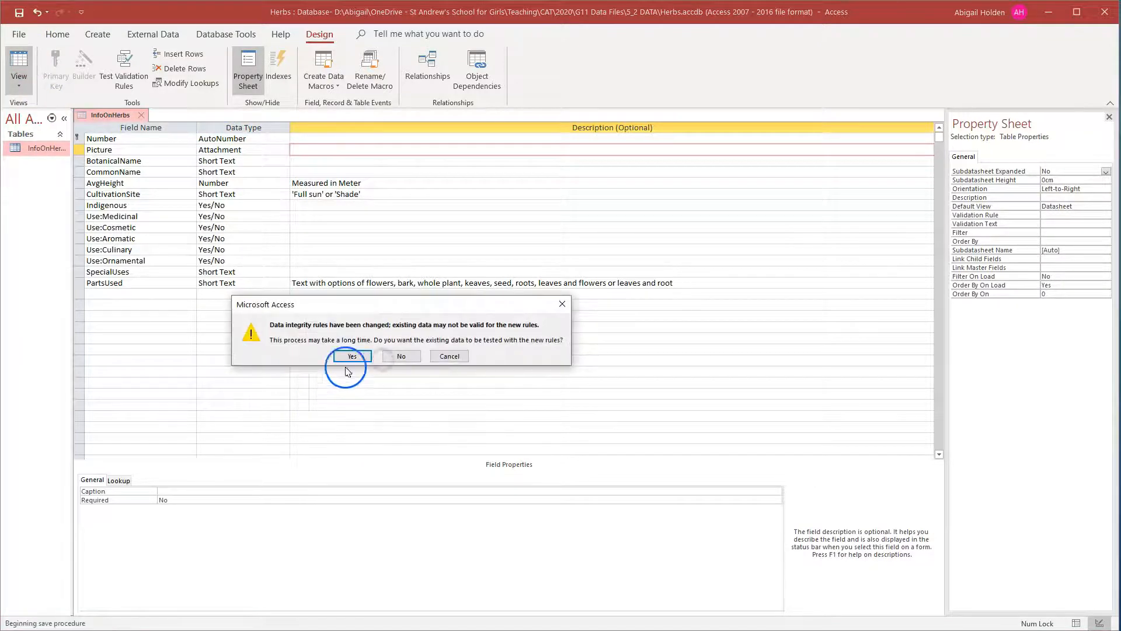
left_click(351, 356)
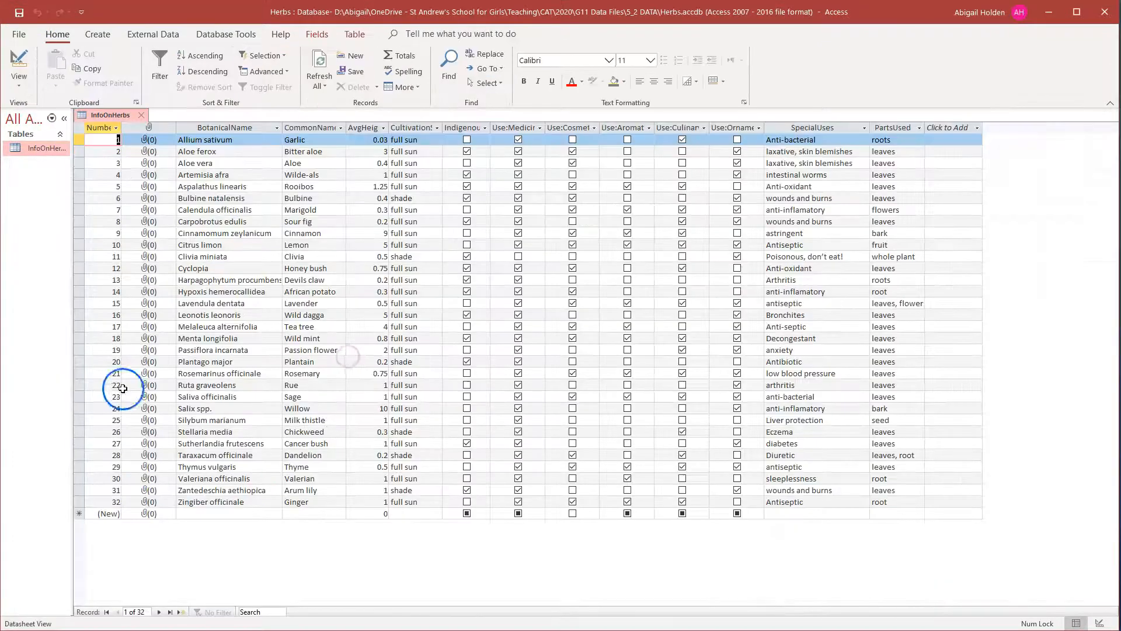
- Attach the picture AlliumSativum.bmp from the HerbsPhotos folder to the first record's attachment field
left_click(153, 141)
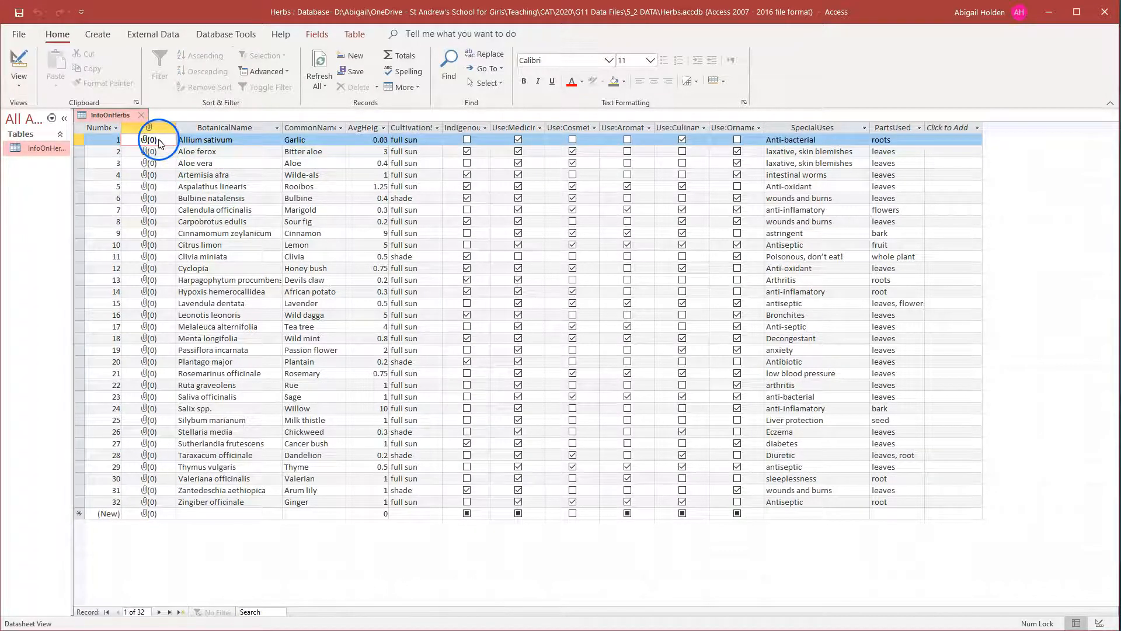
double_click(159, 140)
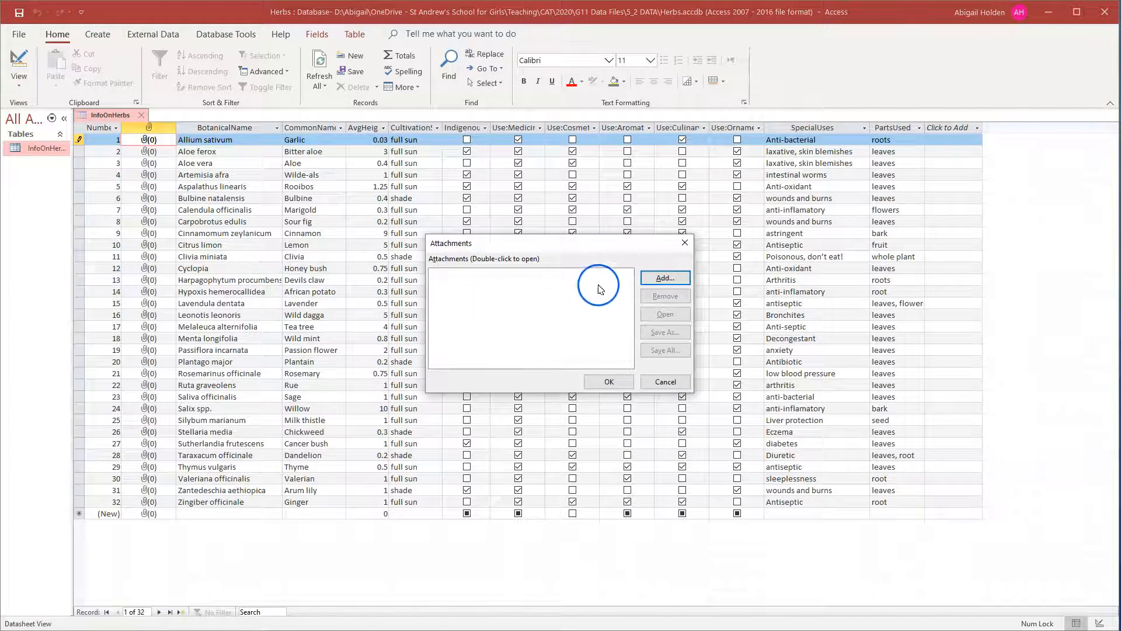
left_click(658, 275)
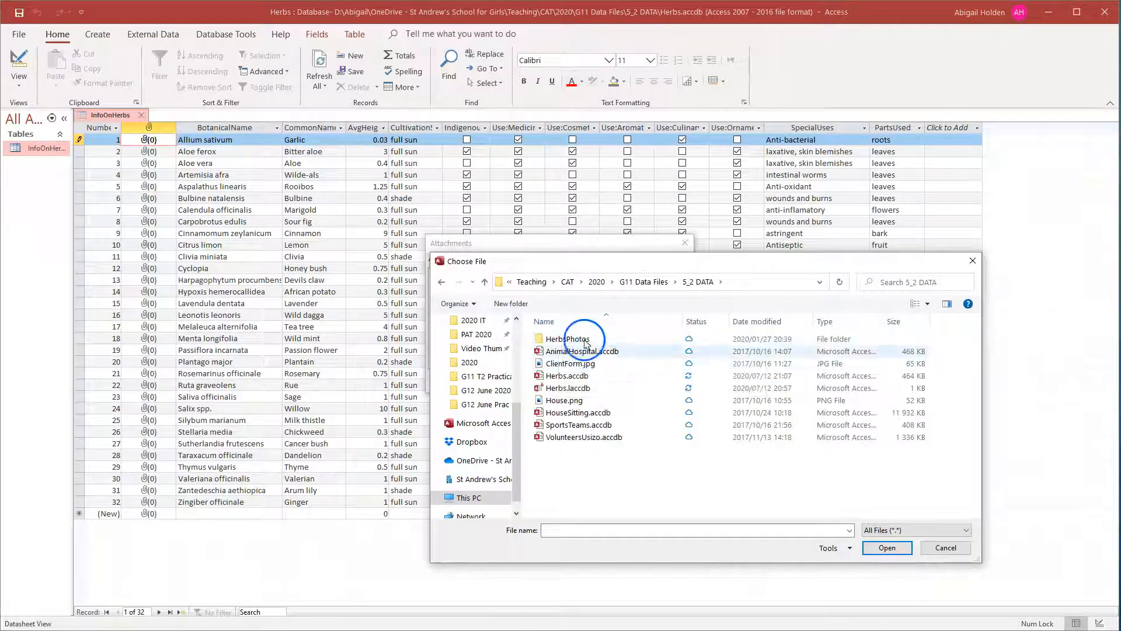
double_click(555, 340)
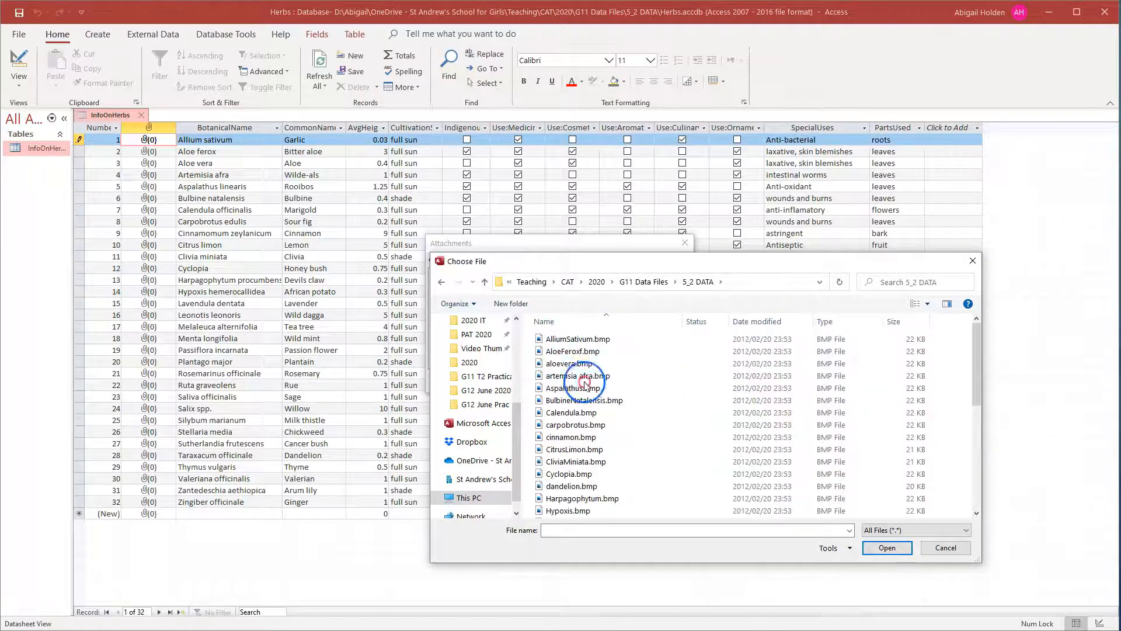
left_click(566, 353)
left_click(886, 549)
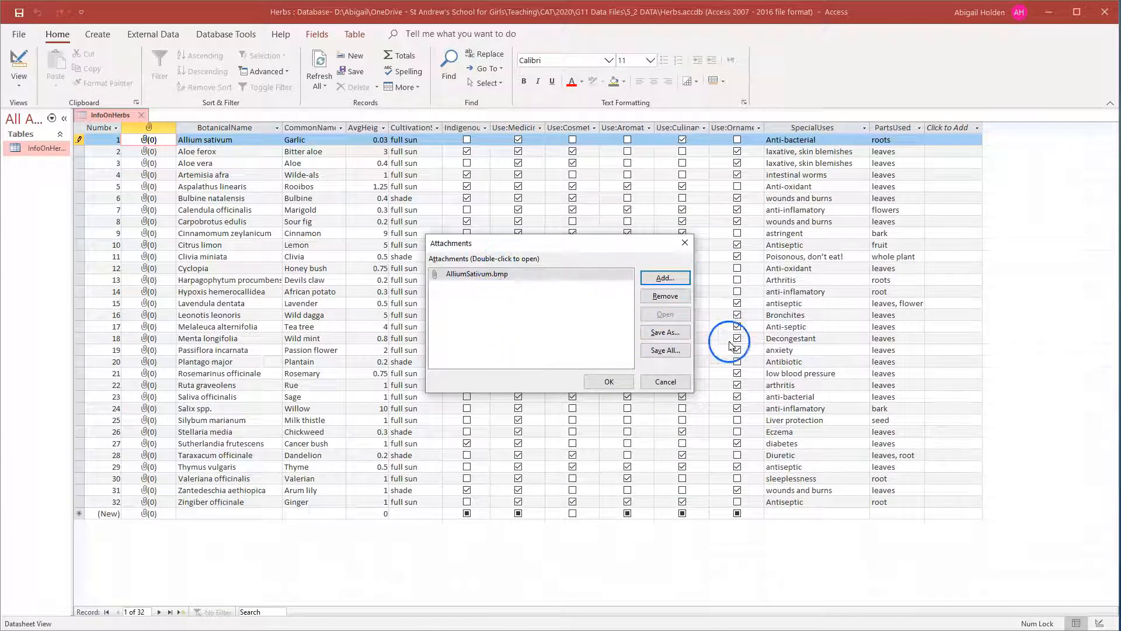
left_click(590, 384)
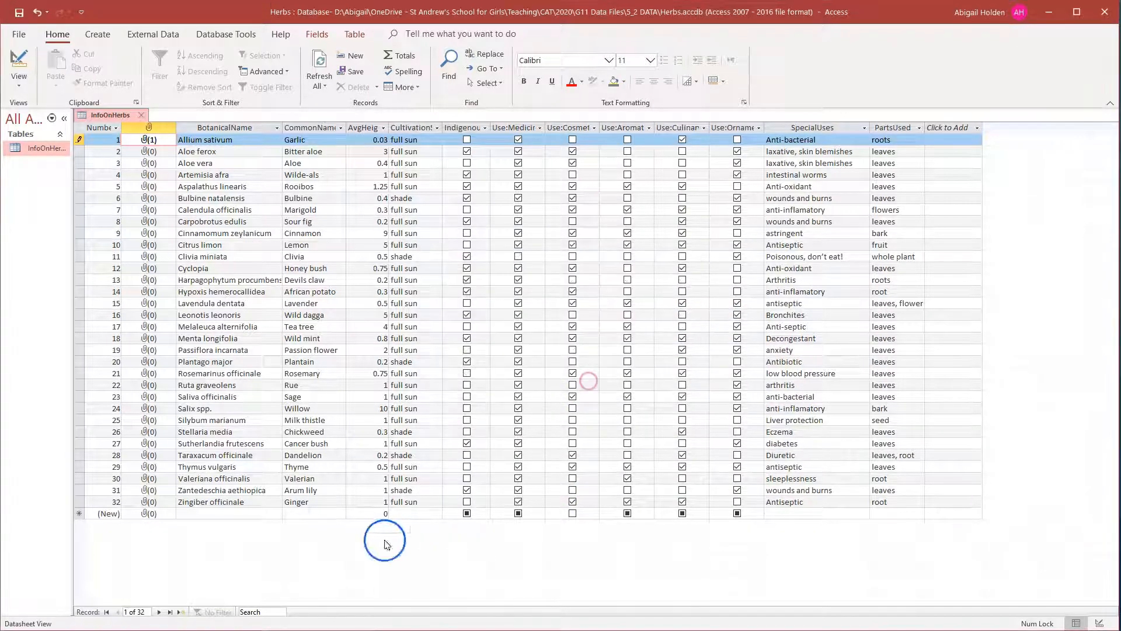
- Attach the picture AloeFeroxf.bmp from the HerbsPhotos folder to the Aloe ferox record's attachment field
left_click(145, 153)
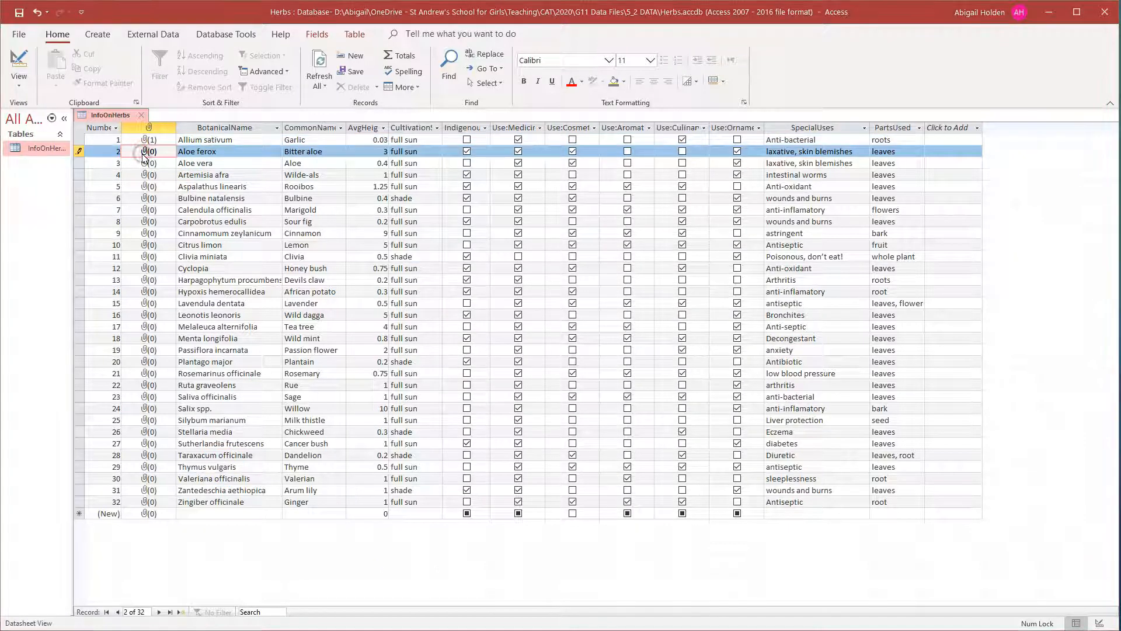
double_click(144, 154)
left_click(656, 282)
double_click(625, 346)
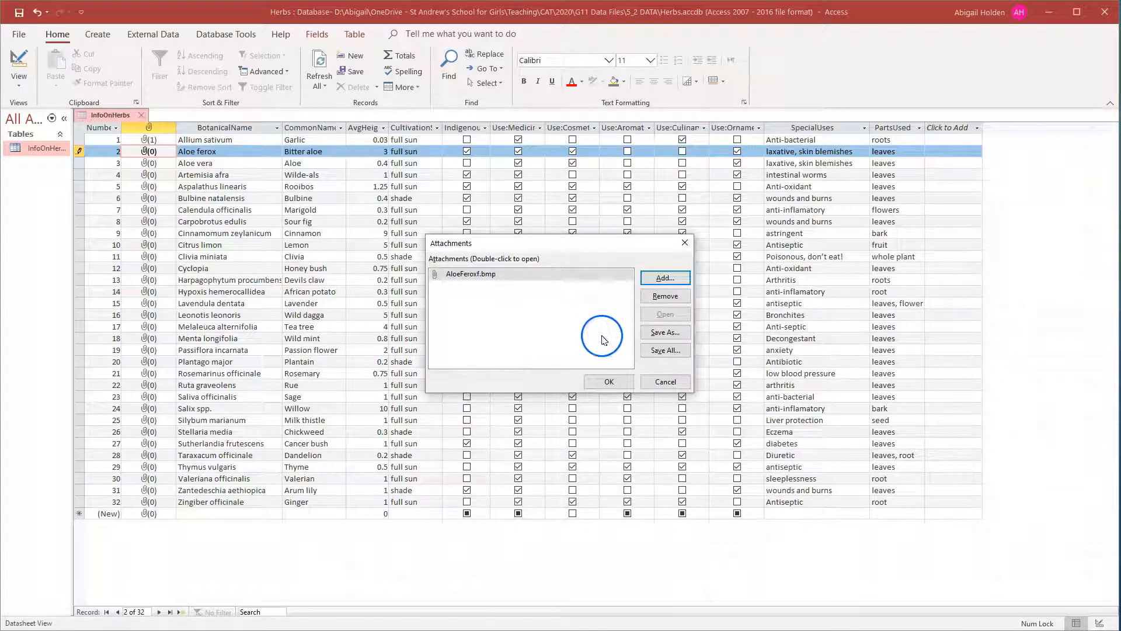
left_click(609, 381)
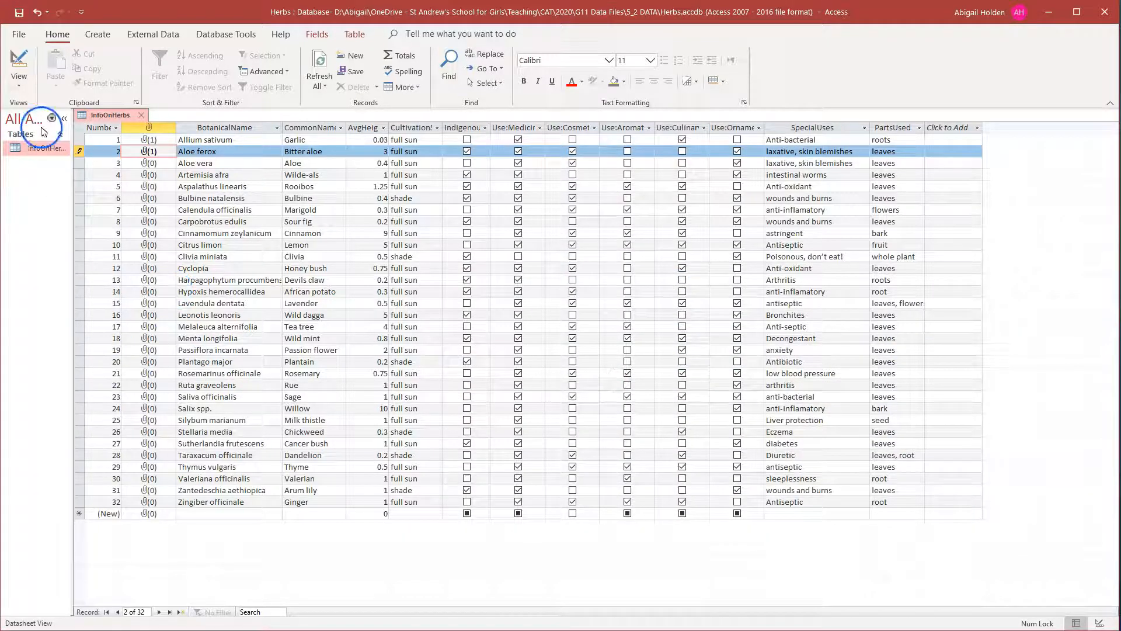